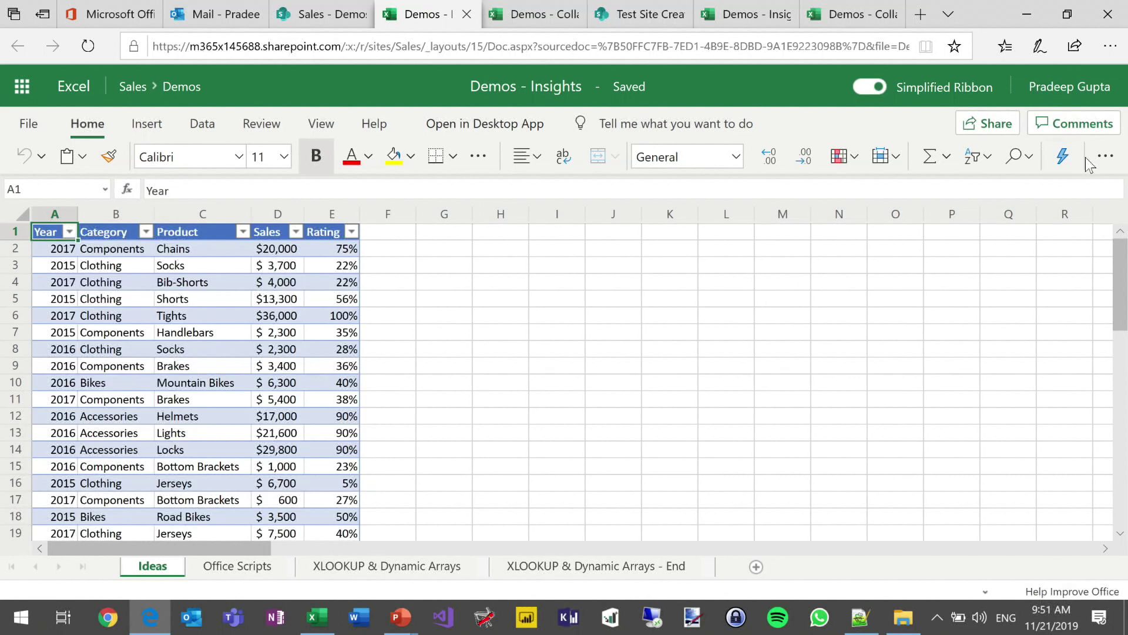
Generate Ideas for the sales table and examine the suggested insights on product, rating, category and sales over time
click(1065, 157)
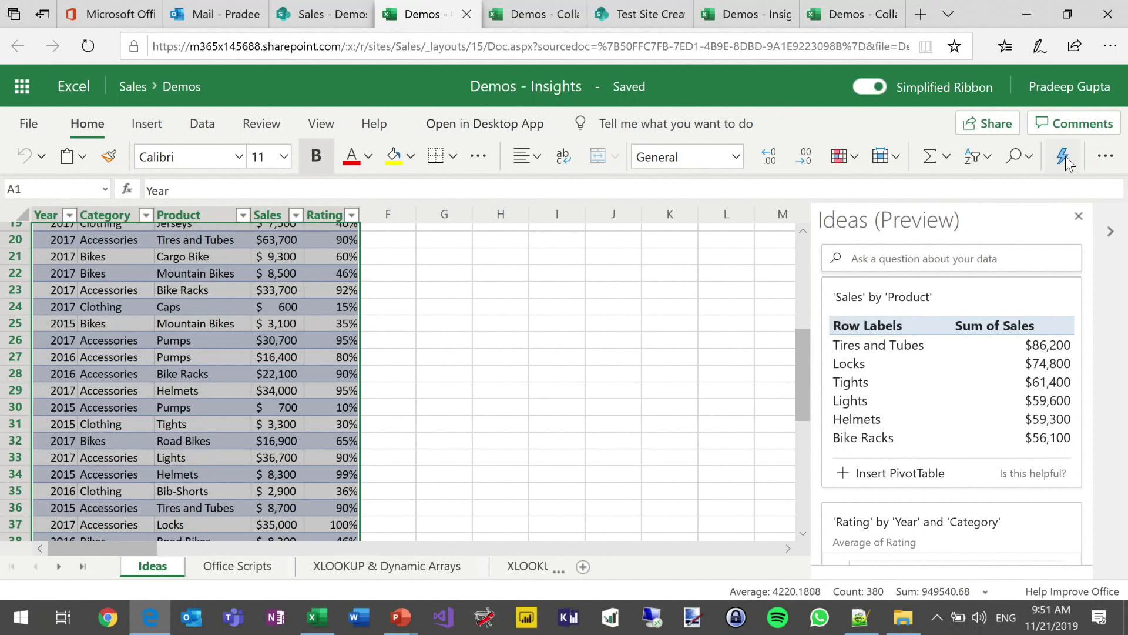
scroll(1005, 432, down, 1)
scroll(1006, 432, down, 5)
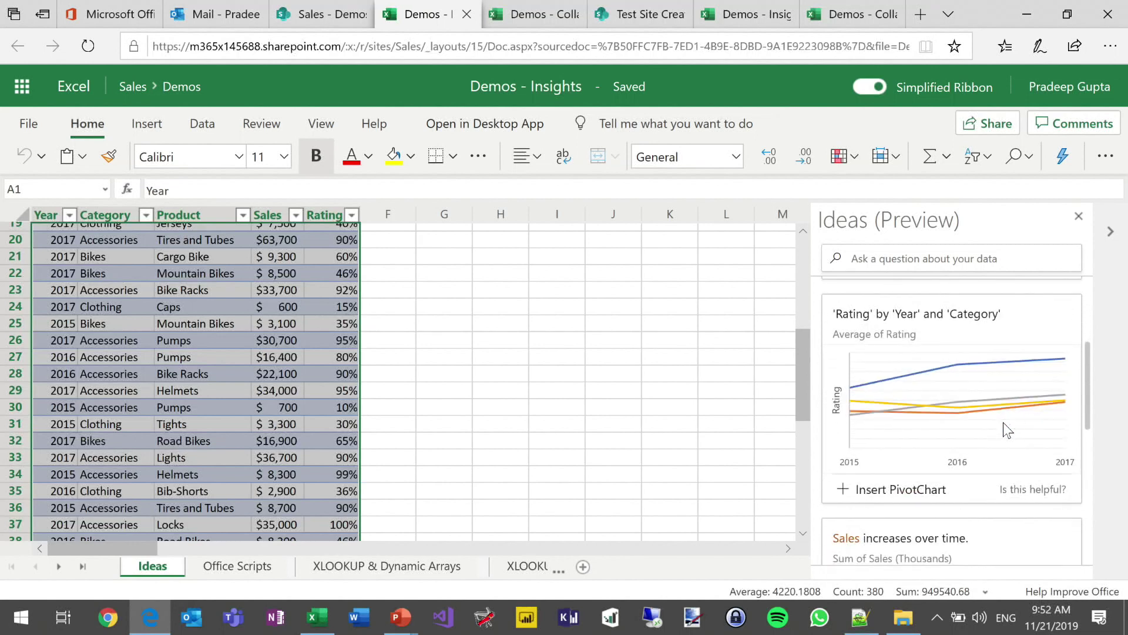
scroll(1006, 430, down, 1)
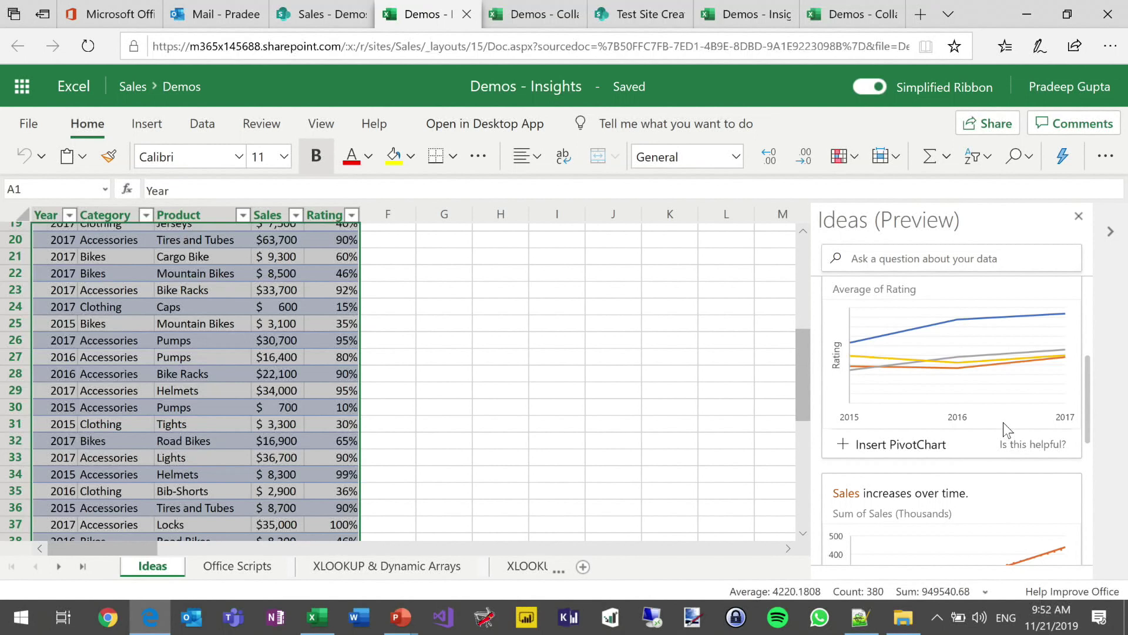
scroll(1007, 430, down, 3)
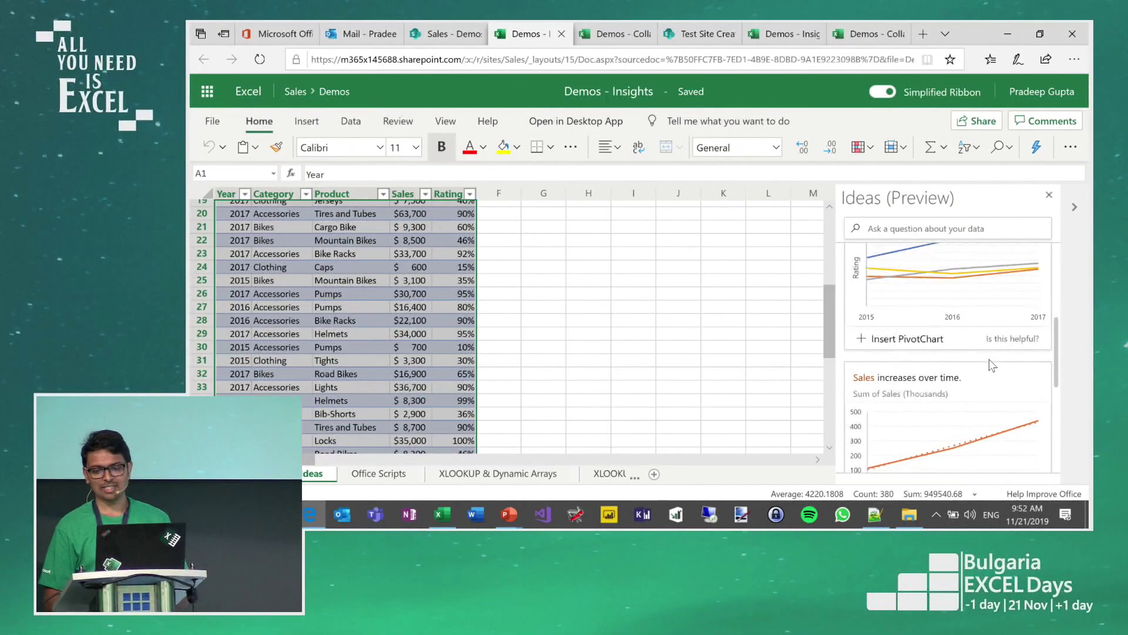
scroll(992, 365, down, 3)
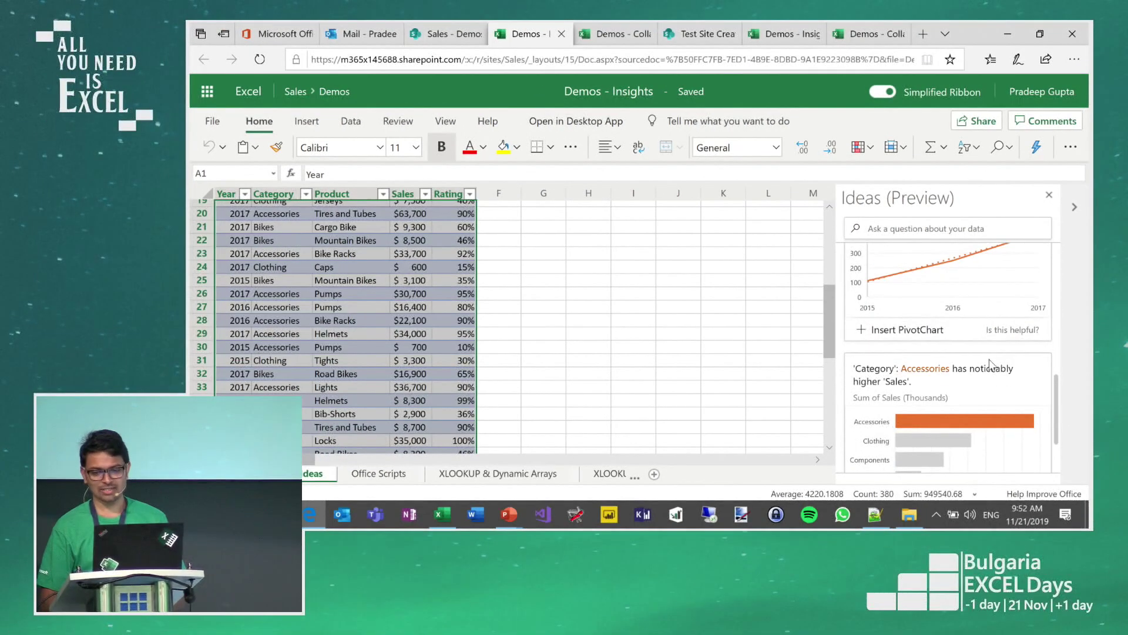
click(878, 458)
scroll(880, 458, down, 3)
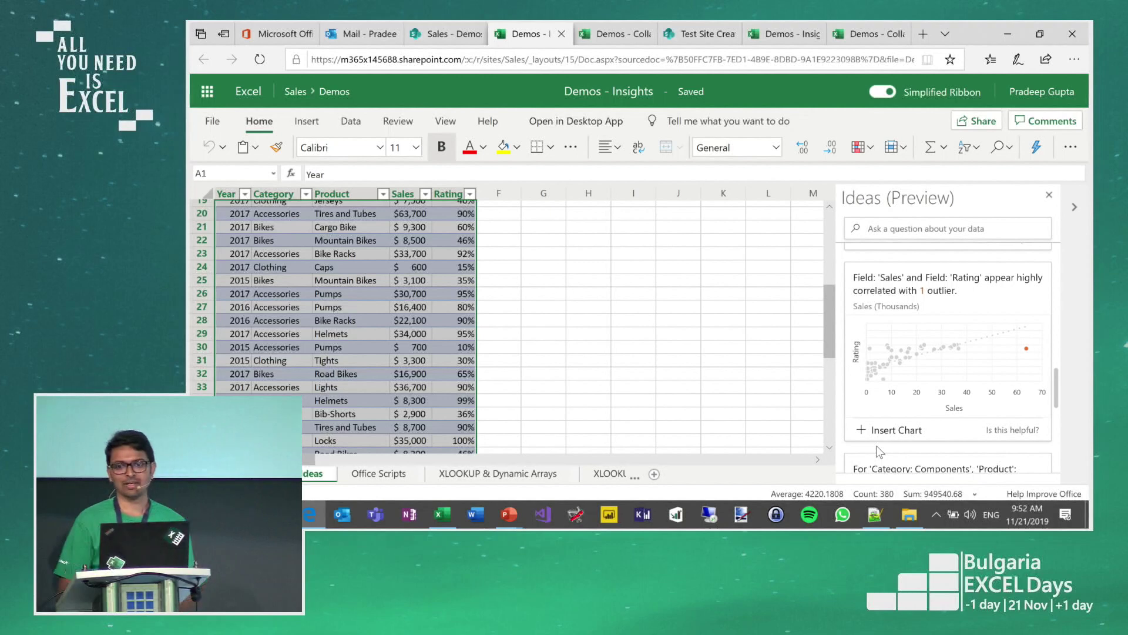
scroll(880, 452, up, 5)
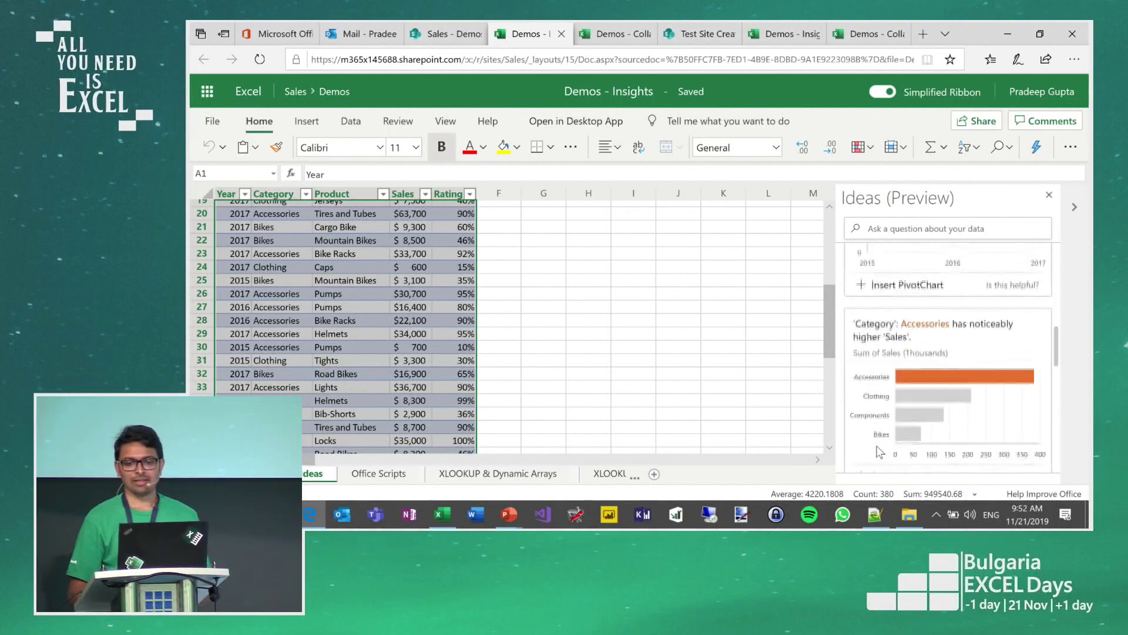
scroll(880, 452, down, 2)
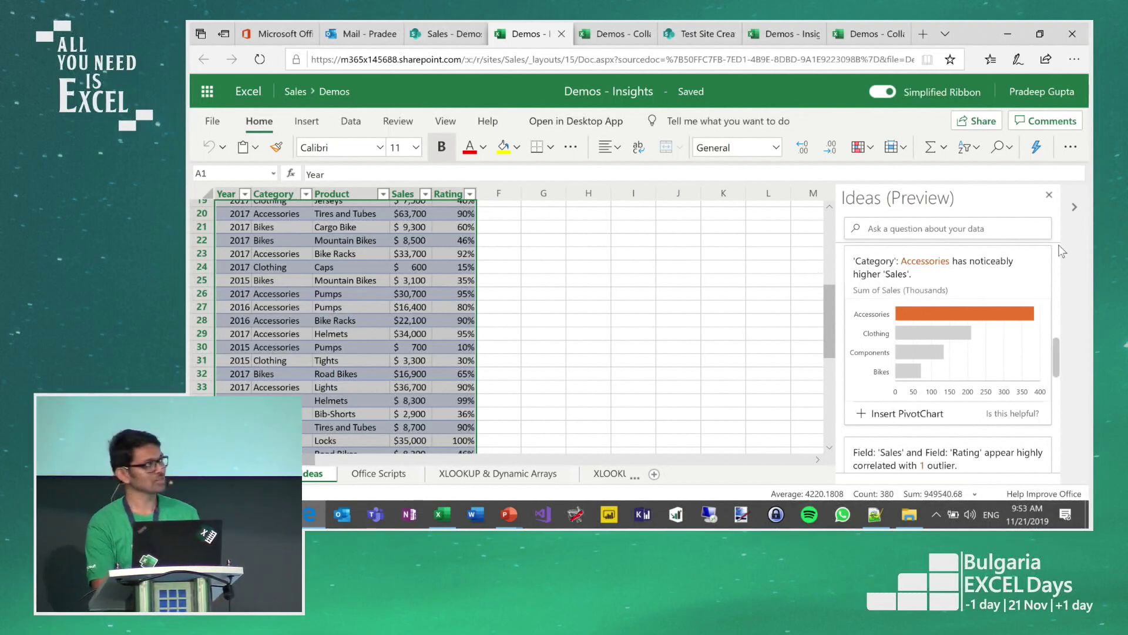
Ask Ideas "what percentage of sales come from category Accessories", using the suggested Accessories value
click(924, 220)
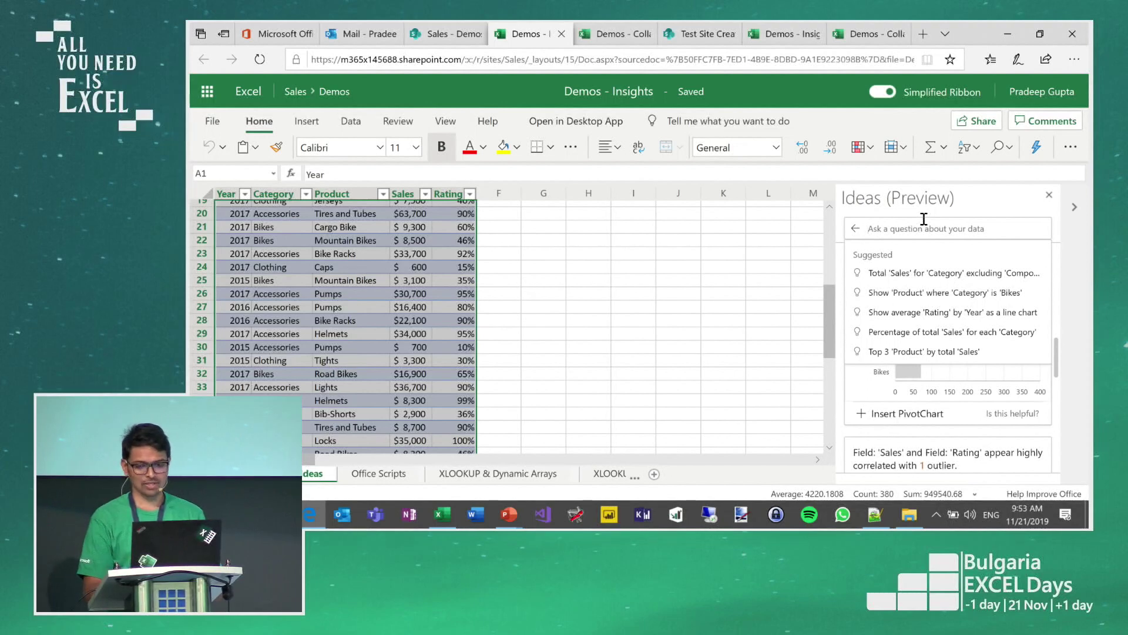
text(what perc)
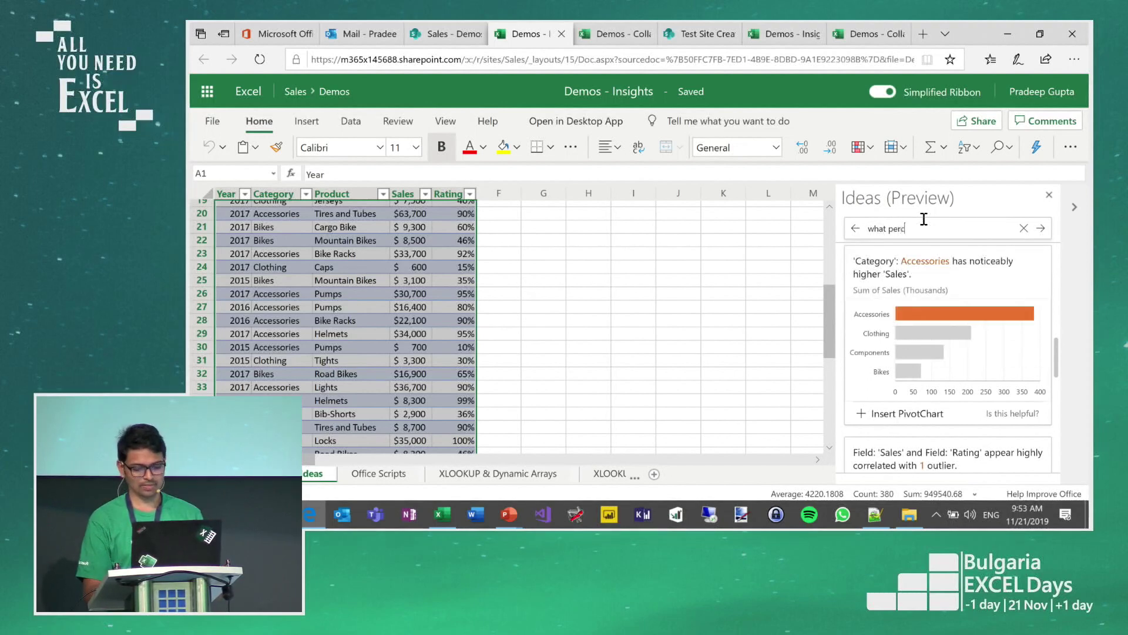
text(entage of sale)
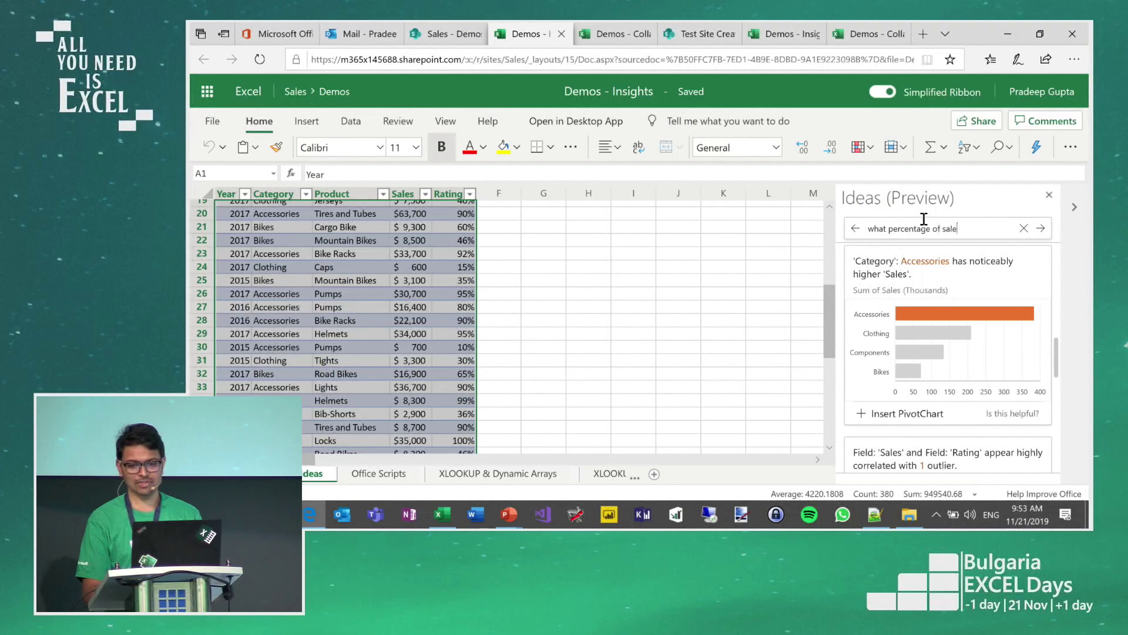
text(s come from a)
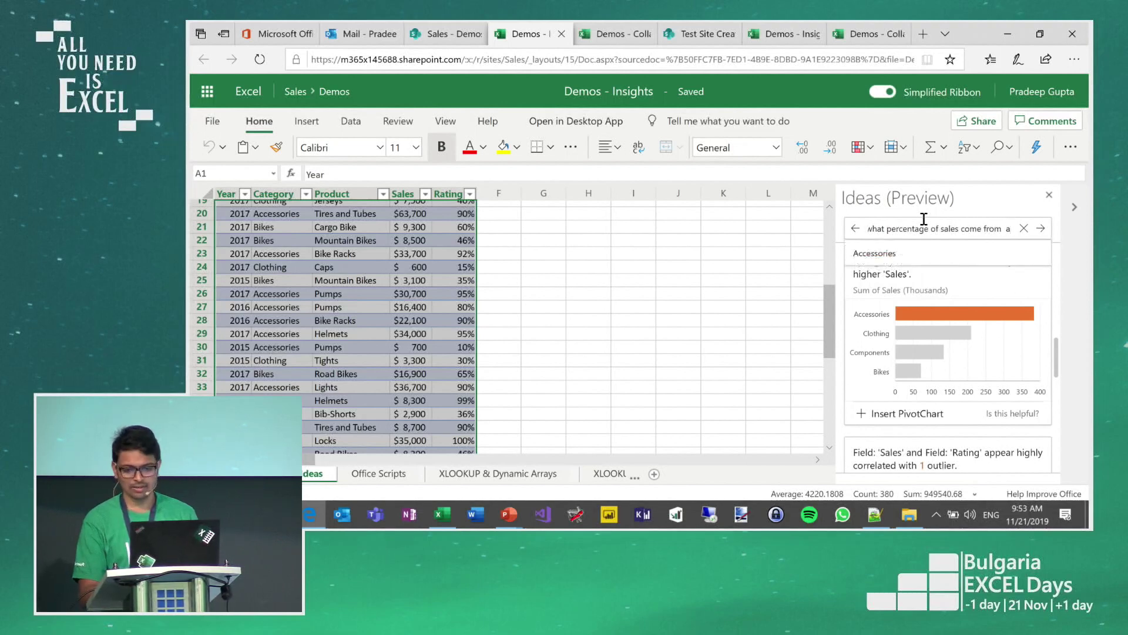
key(BackSpace)
text(ca)
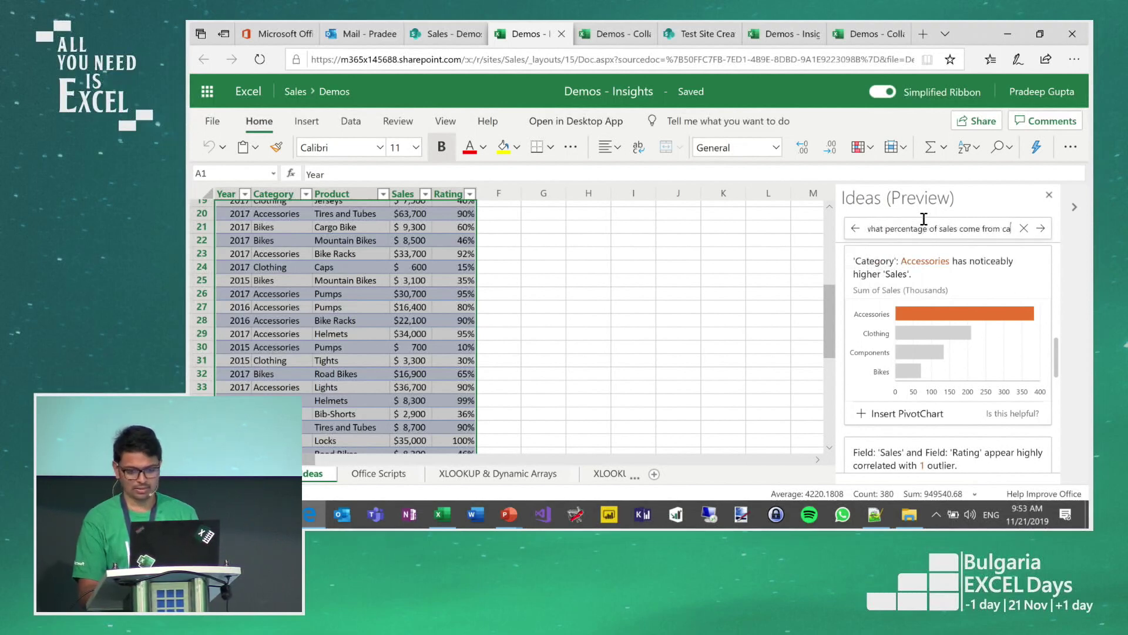
text(tegory acc)
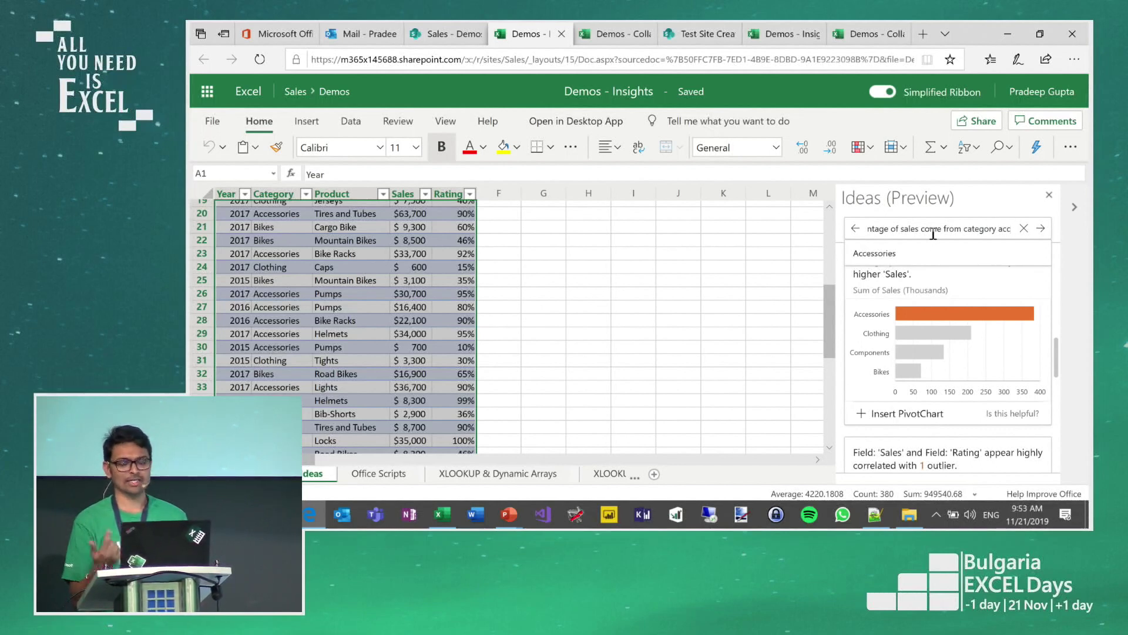
click(906, 255)
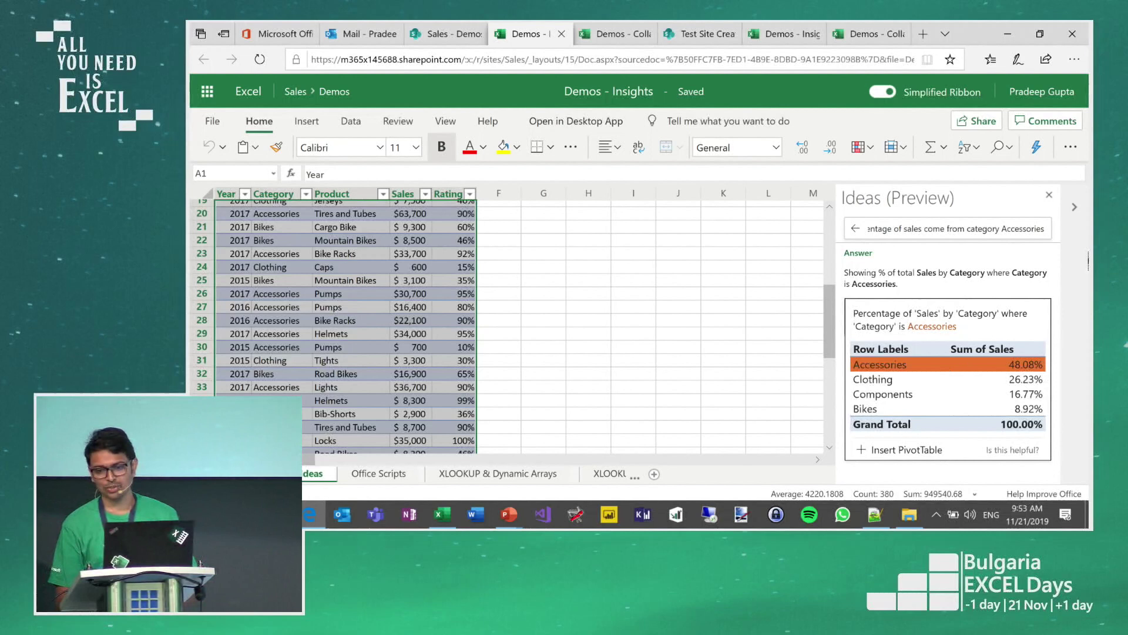
Ask Ideas "what are the sales for each category over the years" and insert the answer as a PivotChart
click(1040, 229)
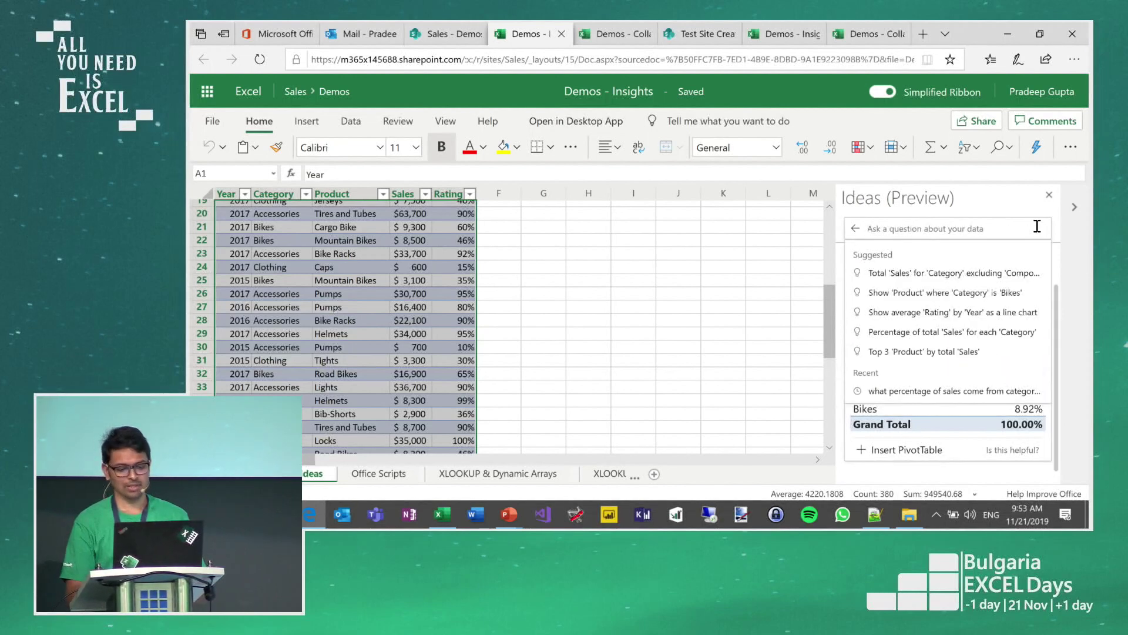
text(what are the sl)
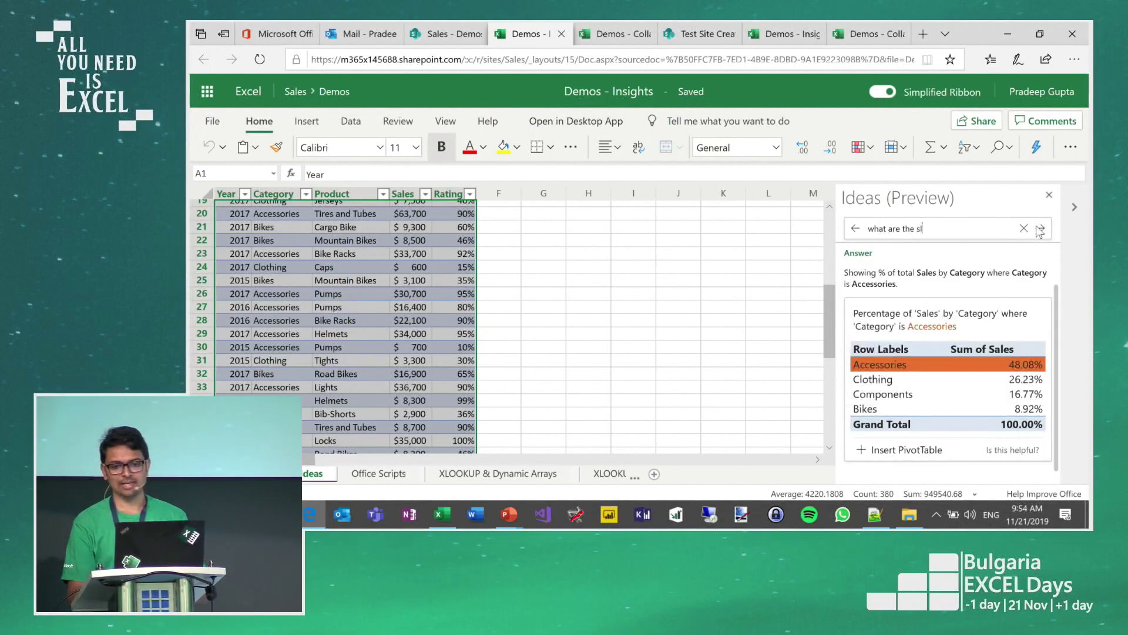
key(BackSpace)
text(ales for e)
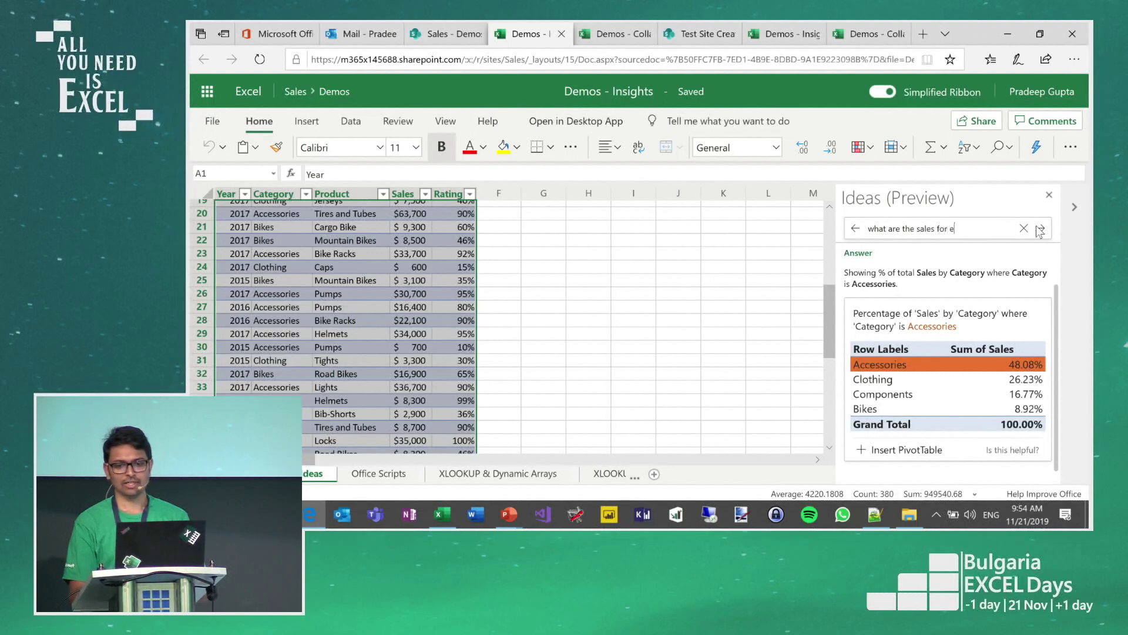
text(ach catego)
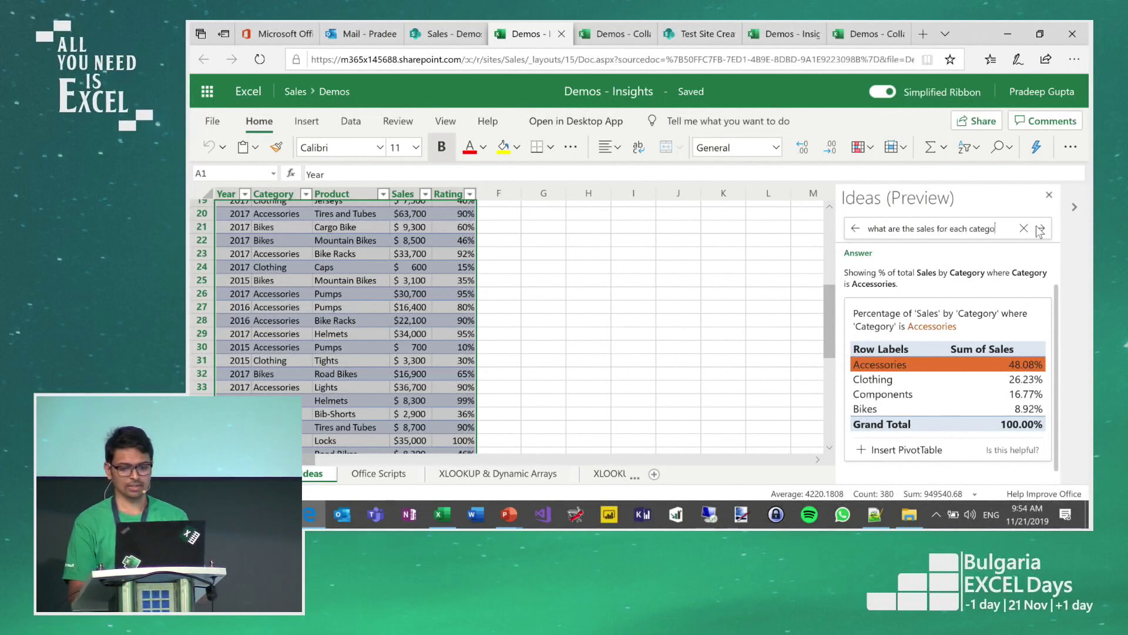
text(ry over th)
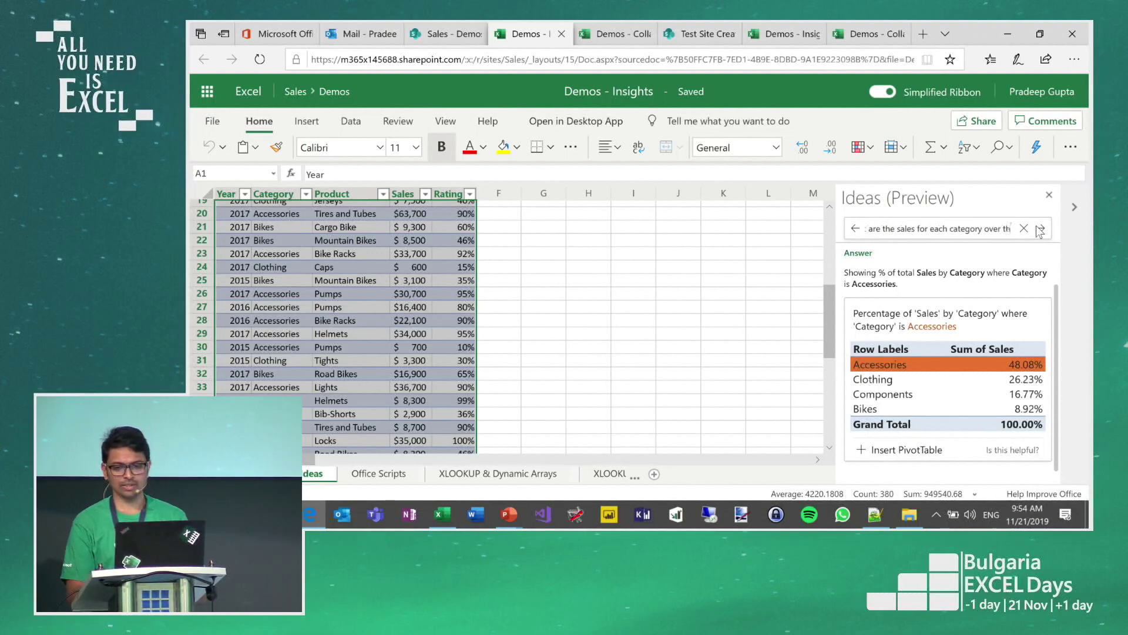
text(e years)
key(Return)
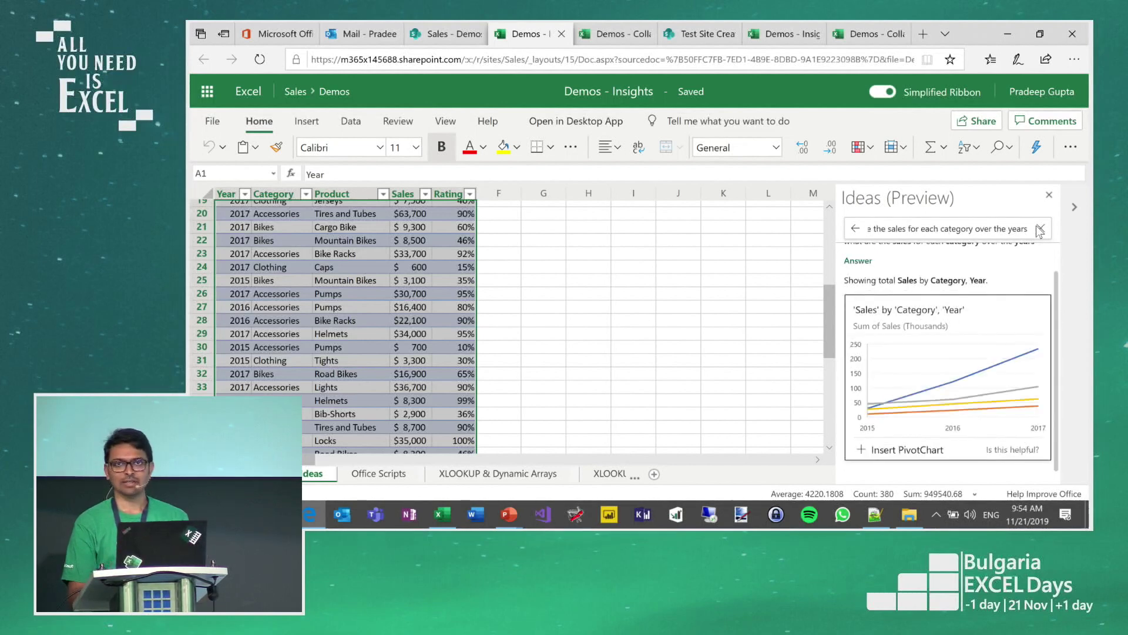
click(908, 450)
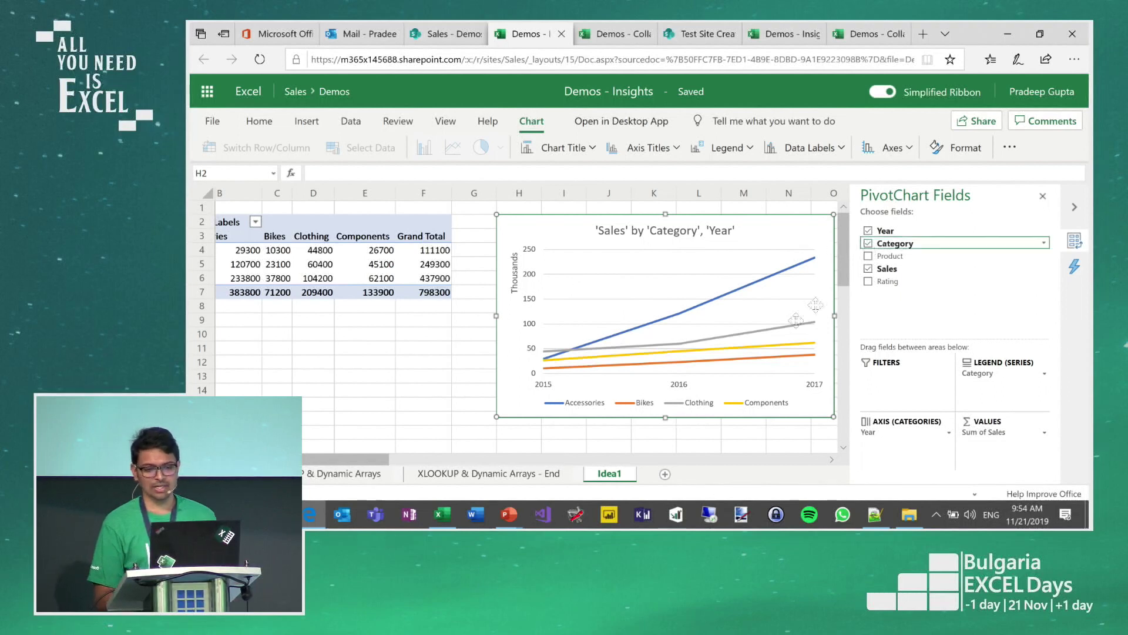
Return to Ideas and replace the question with "sales by category over time"
click(1086, 272)
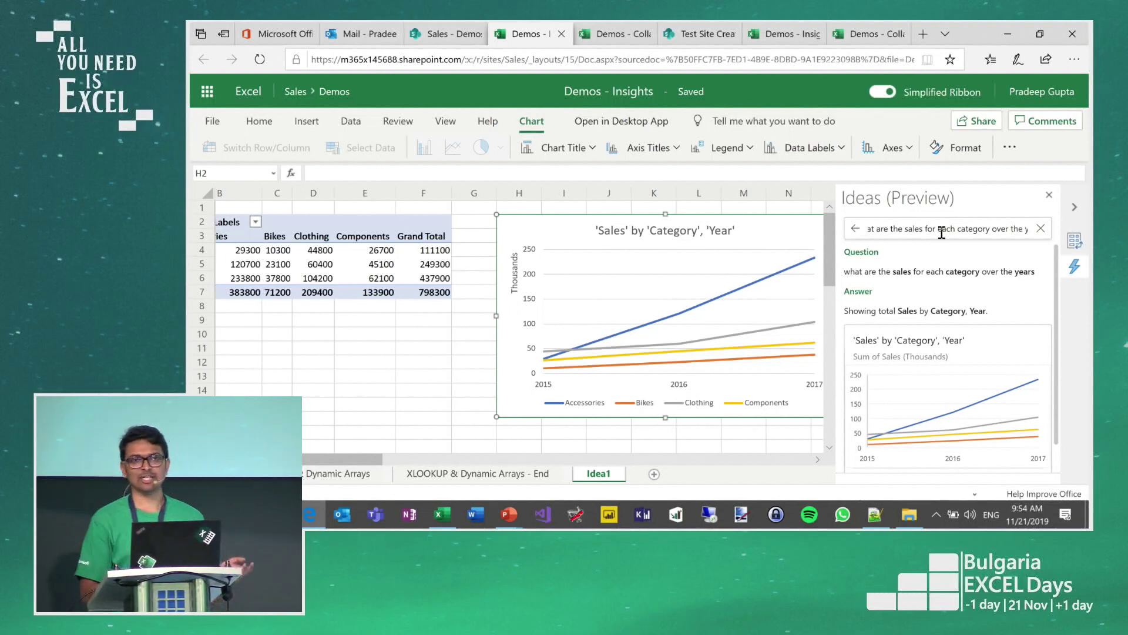
click(1041, 230)
text(sa)
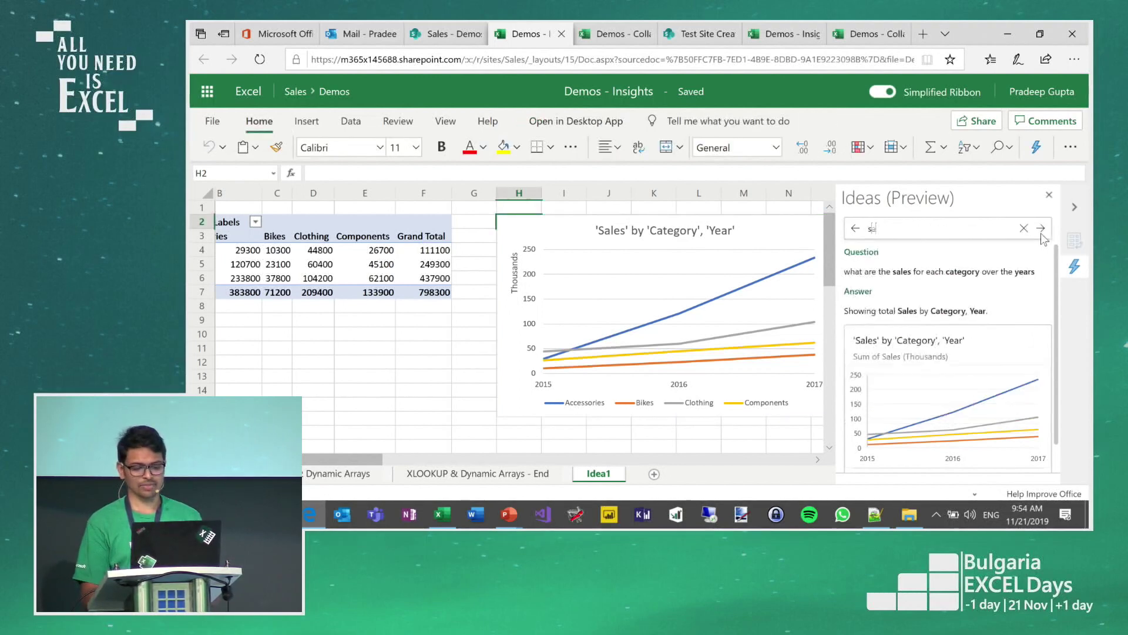
text(les by cat)
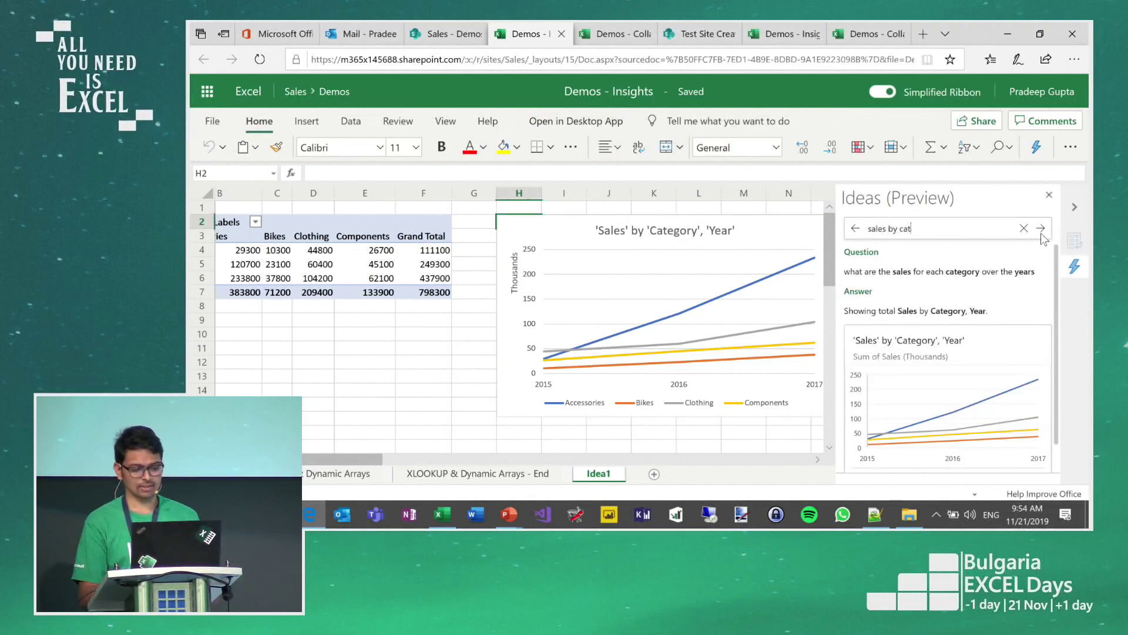
text(egory over time)
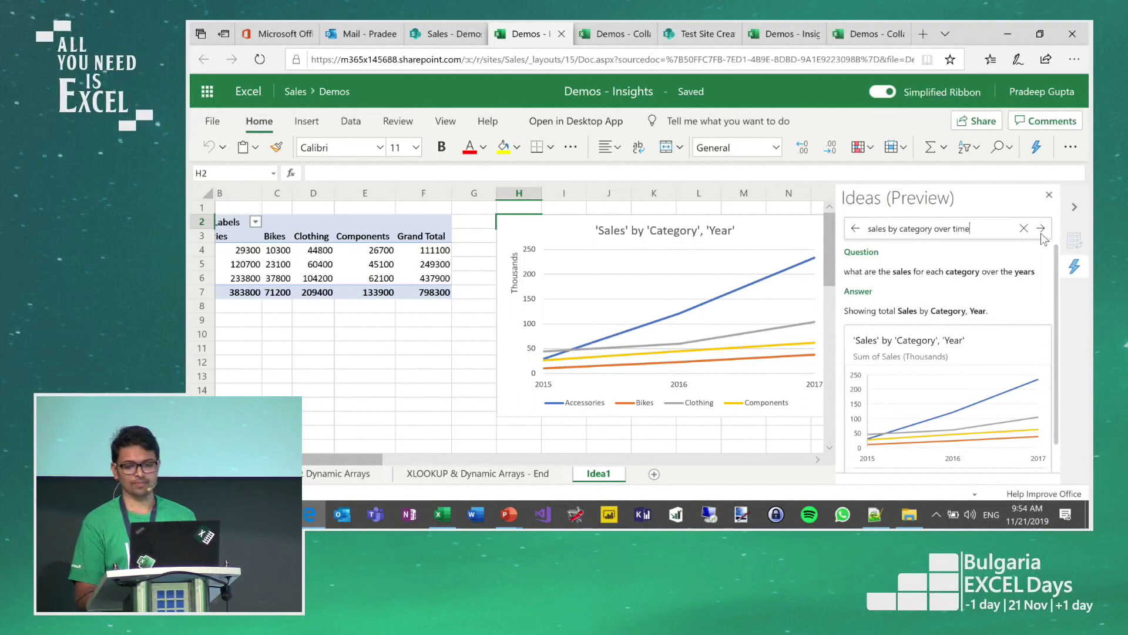
key(Return)
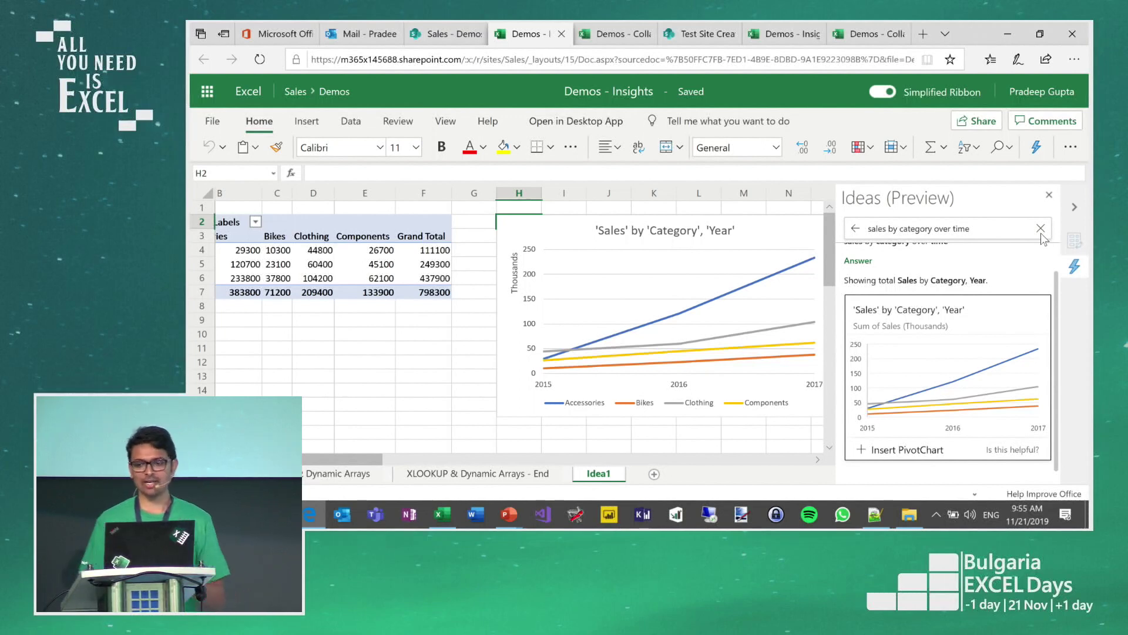
Ask Ideas "how many products are there in Accessories", using the suggested Accessories value
click(1040, 228)
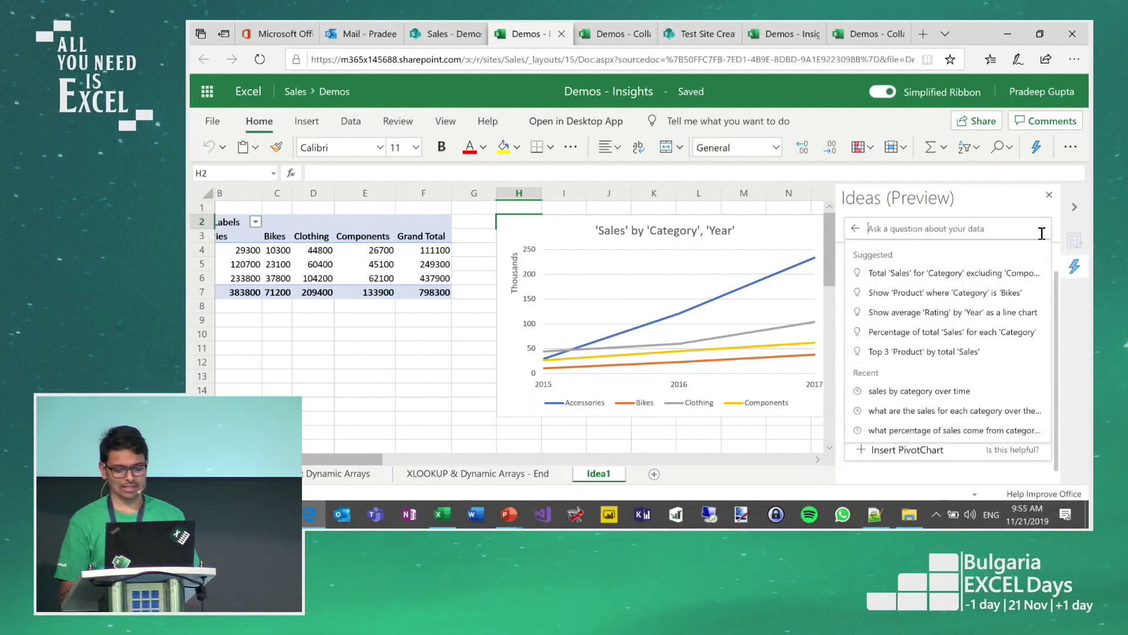
text(ho)
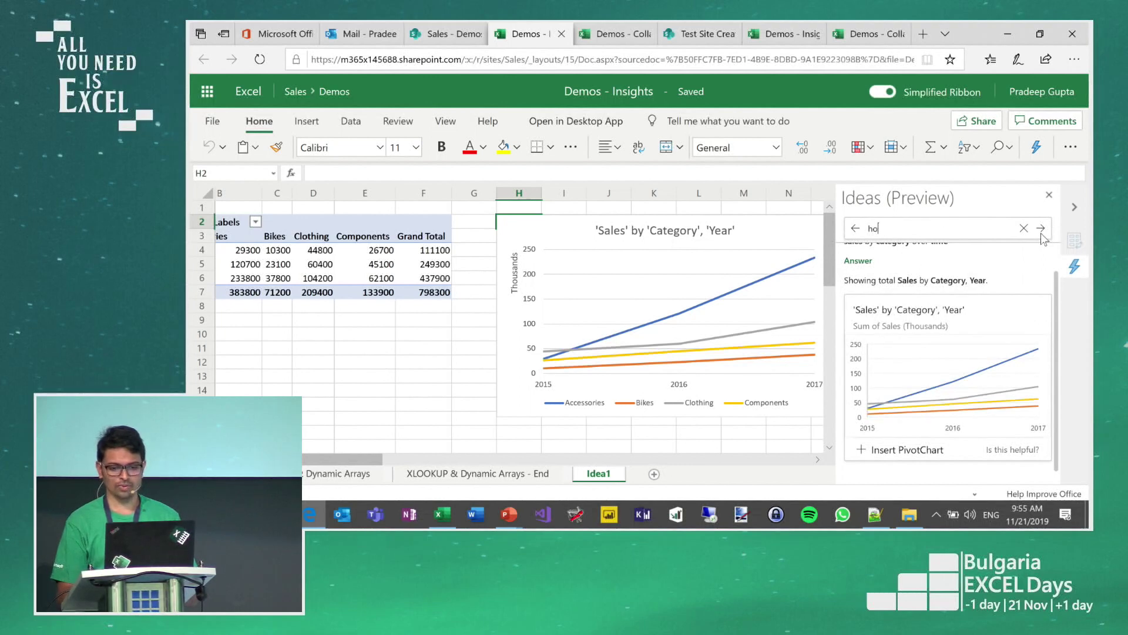
text(w may products are)
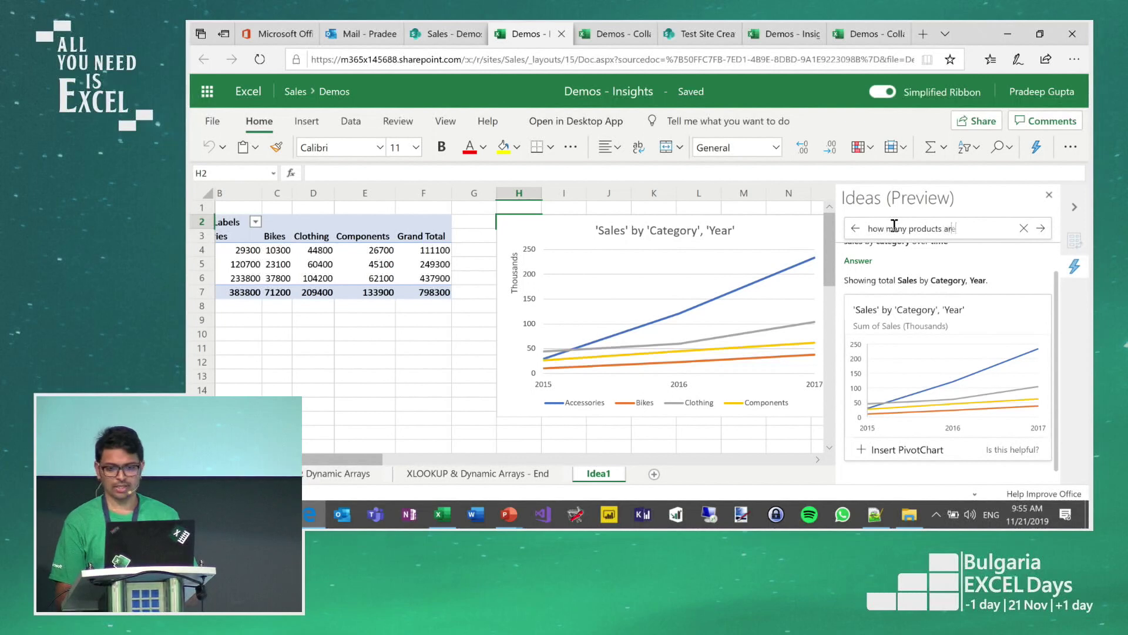
text(g)
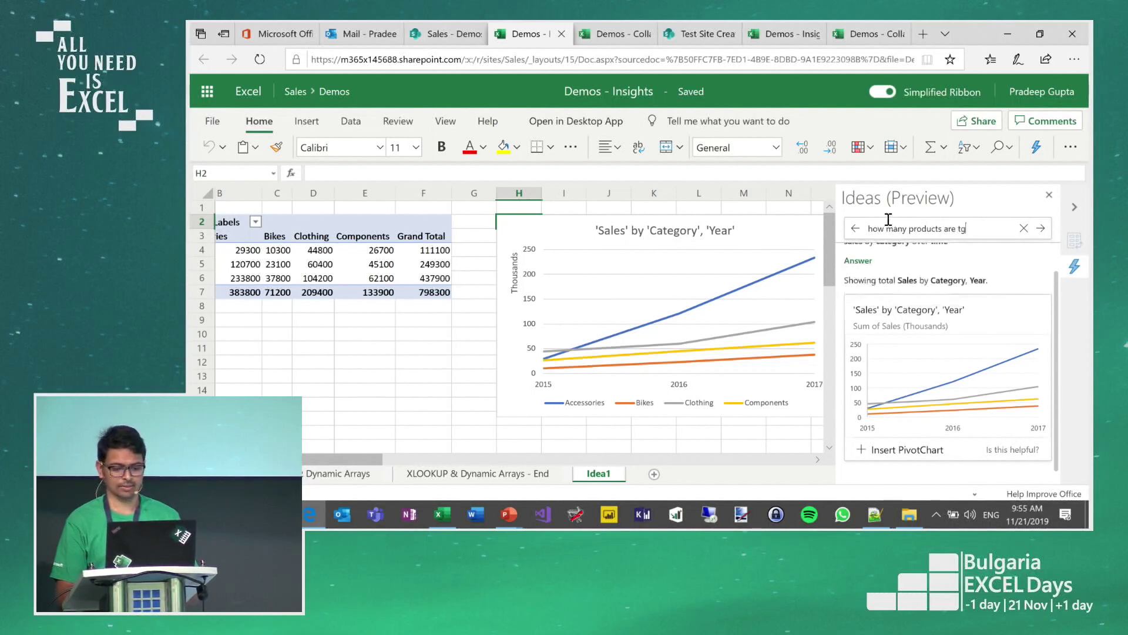
key(BackSpace)
text(here in )
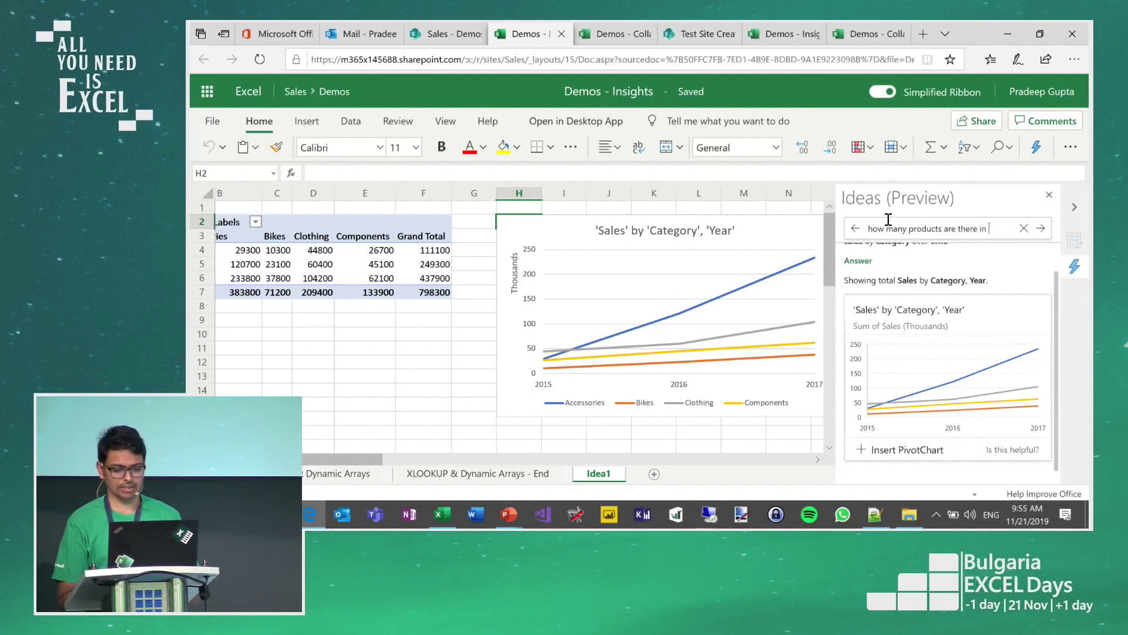
text(acc)
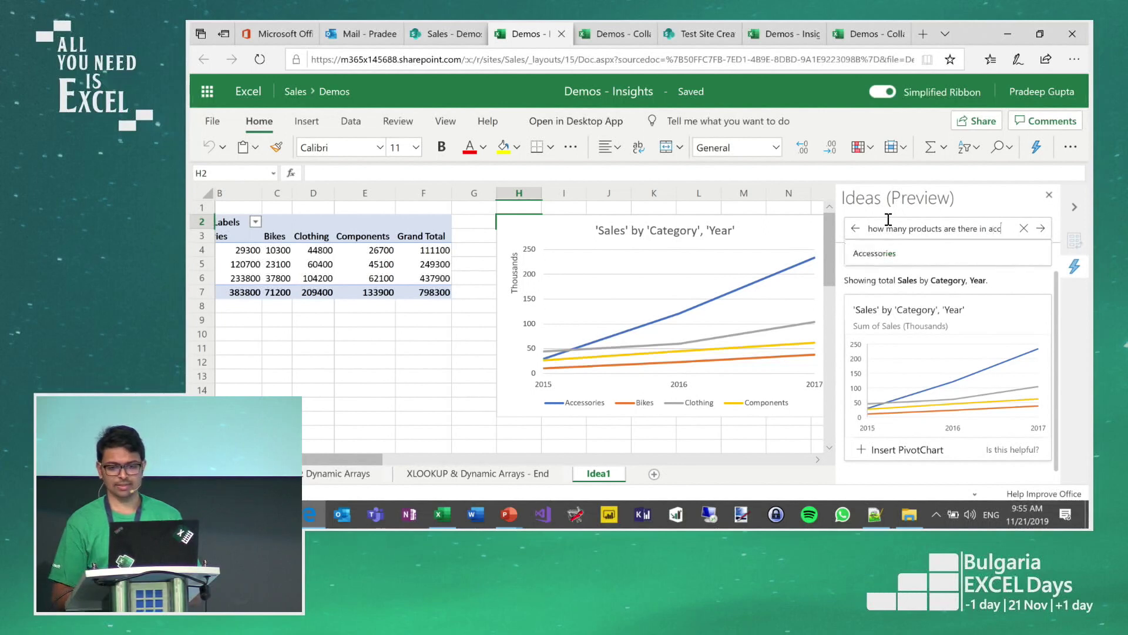
click(918, 250)
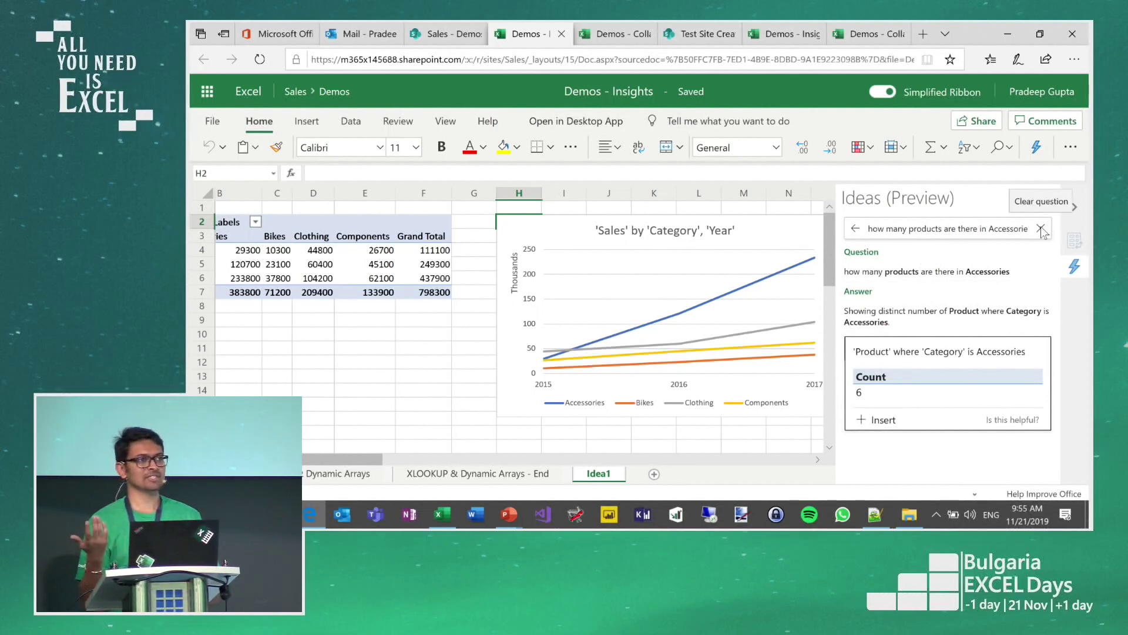
Ask Ideas "what is the best selling product in Accessories", using the suggested Accessories value
click(1041, 229)
text(what is the best selling p)
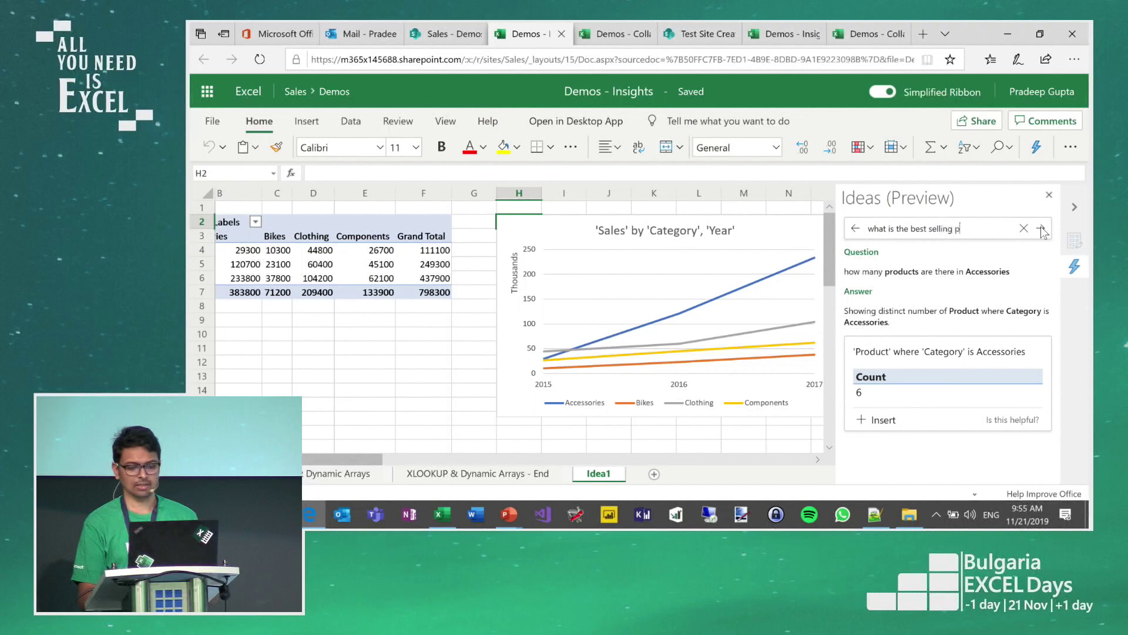
text( Acc)
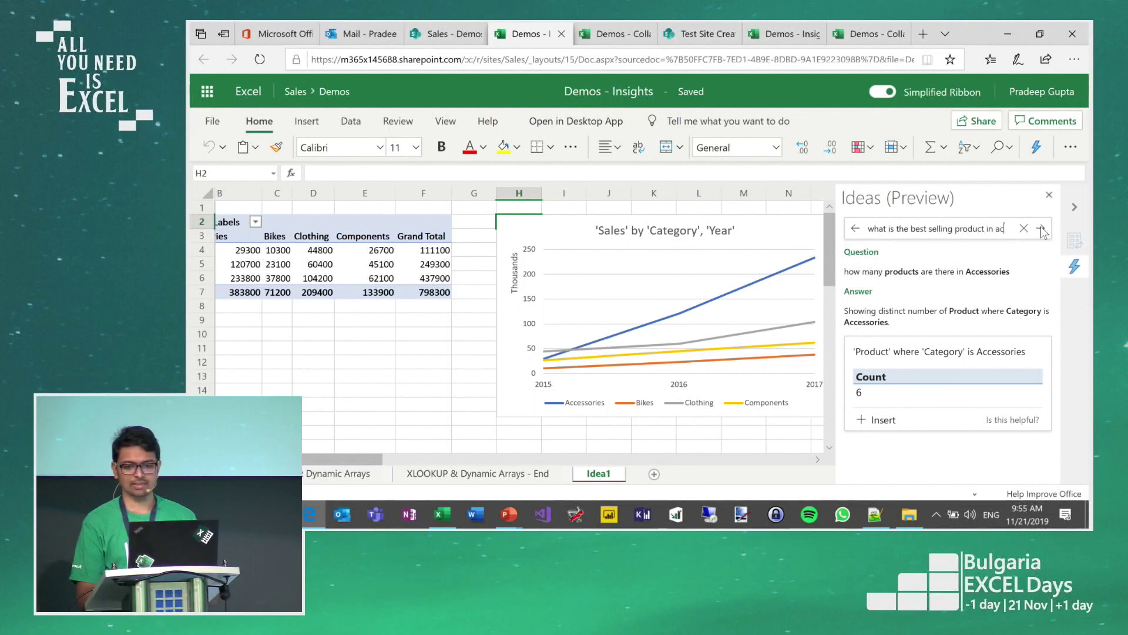
click(991, 253)
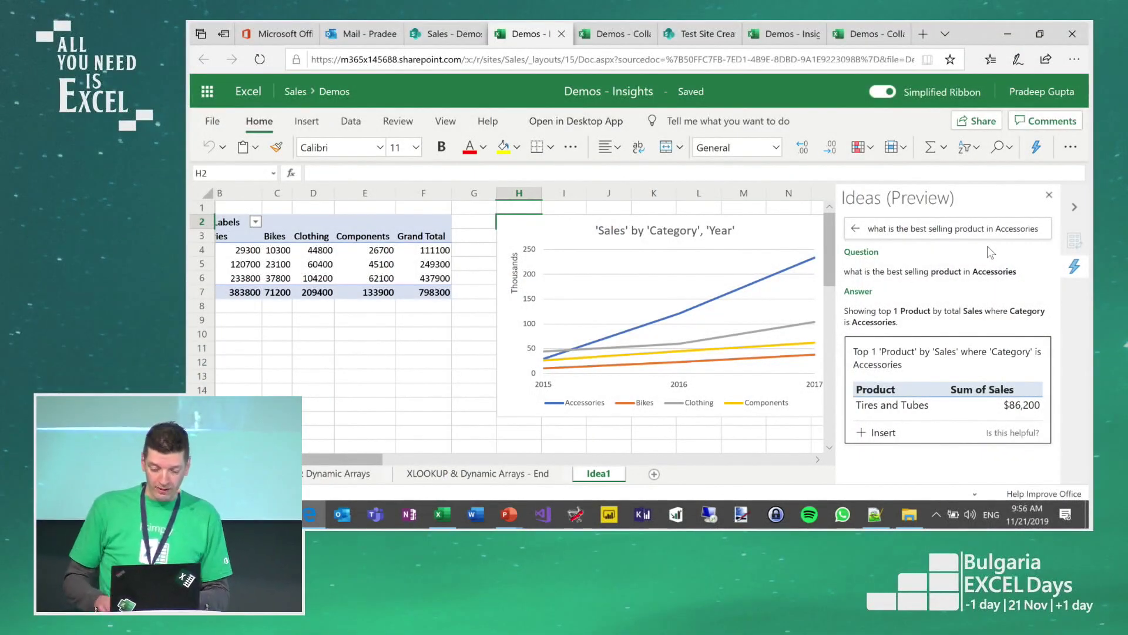
Show the PowerPoint slide listing the Excel topics, and return to the browser to open the other Demos - Insights workbook with the Office Scripts sheet
key(alt+Tab)
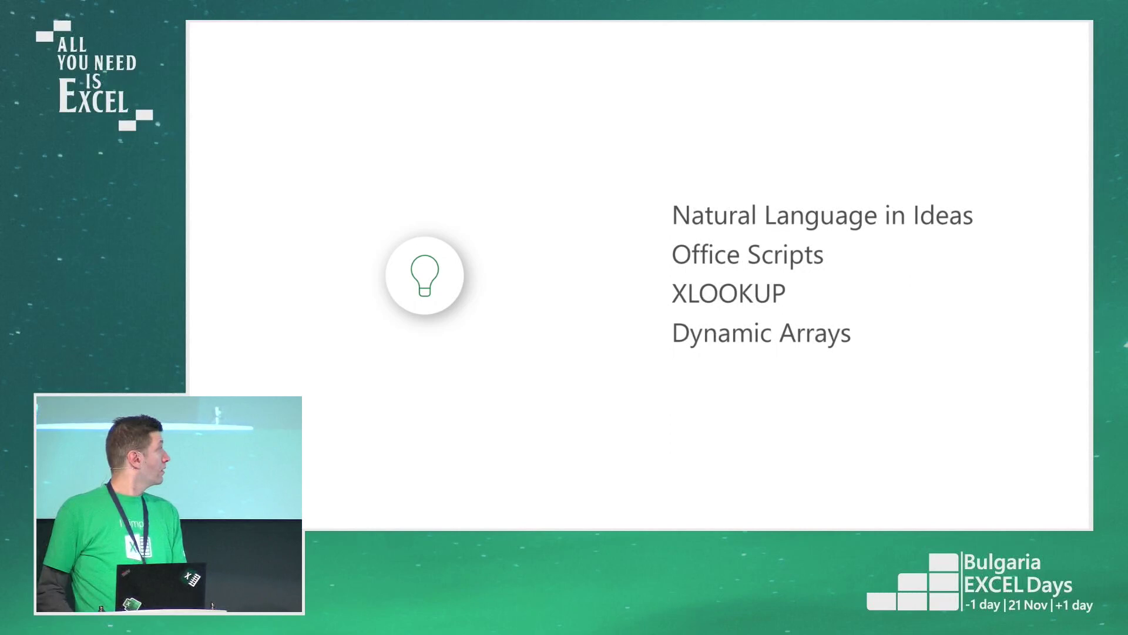
key(alt+Tab)
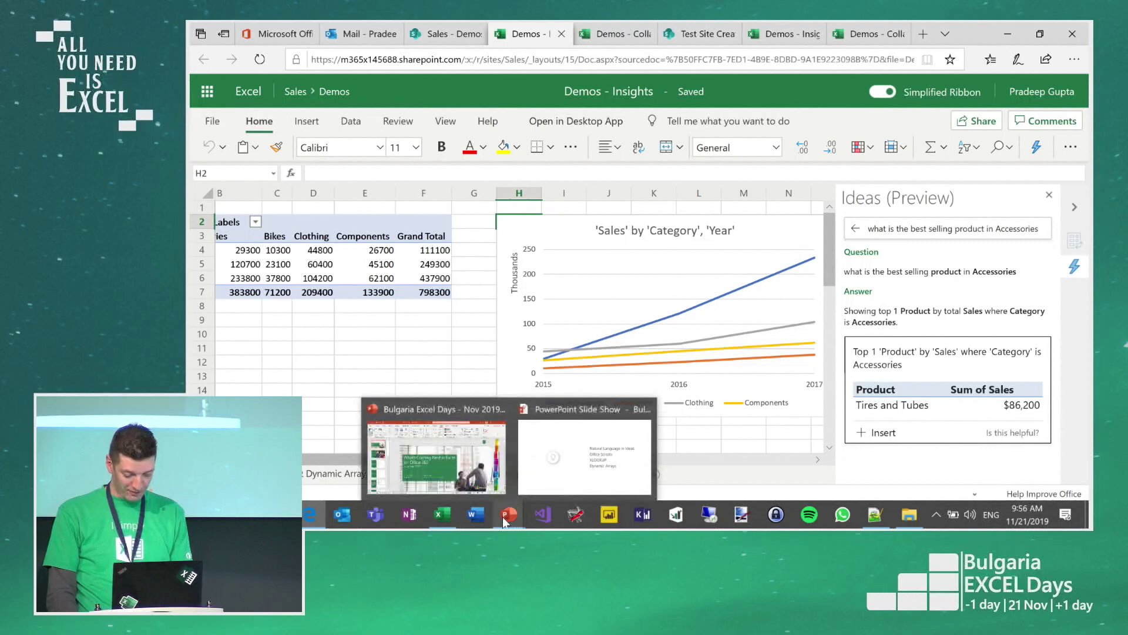
mouse_move(321, 519)
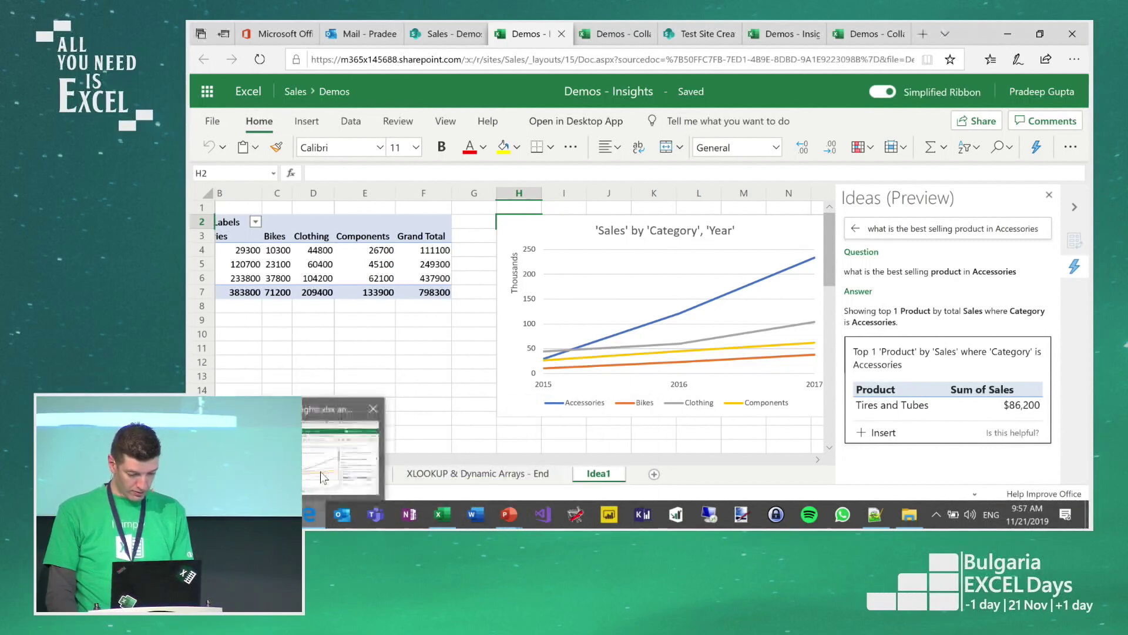
click(800, 35)
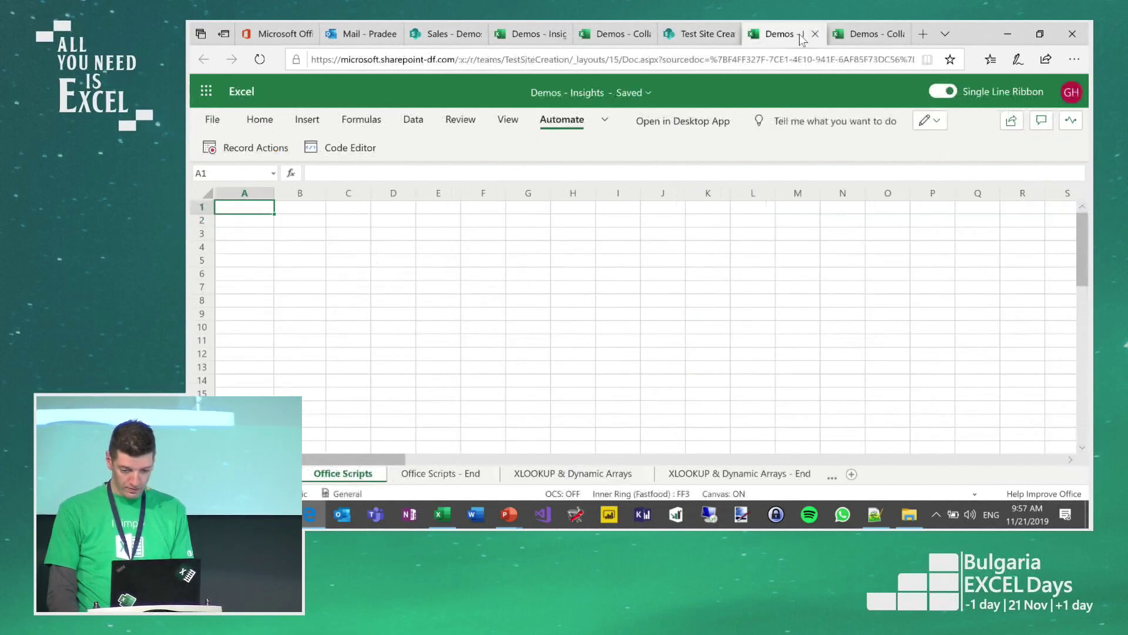